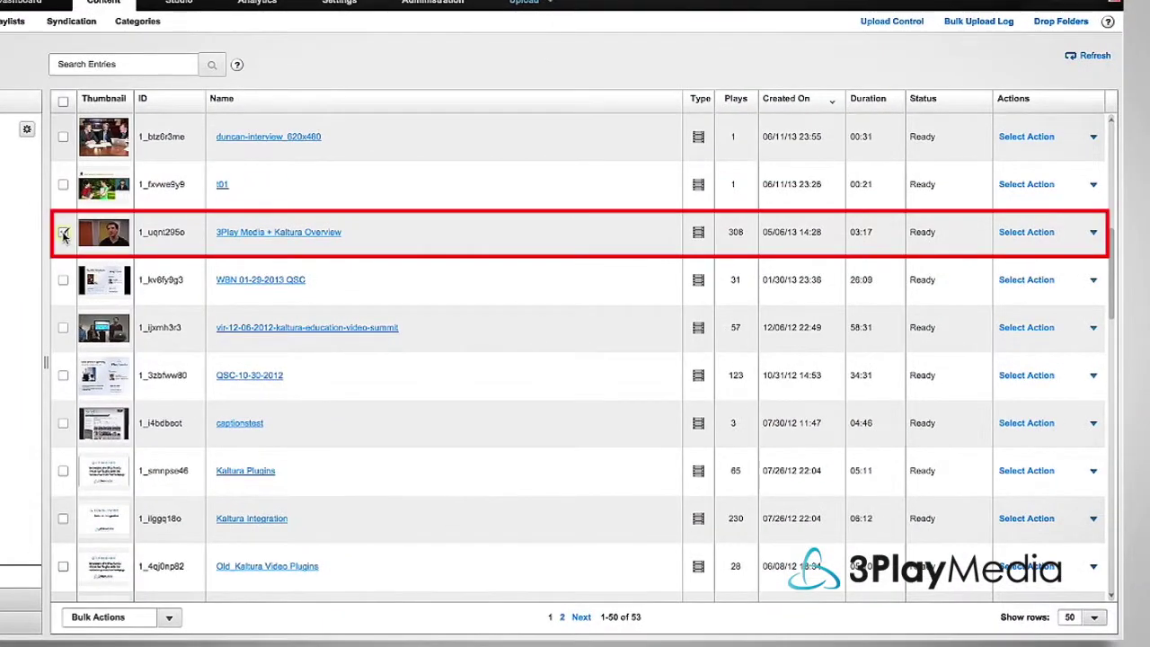
Copy the Dynamic Embed code for the 3Play Media + Kaltura Overview entry via Preview & Embed advanced options.
{"action": "left_click", "coordinate": [64, 232]}
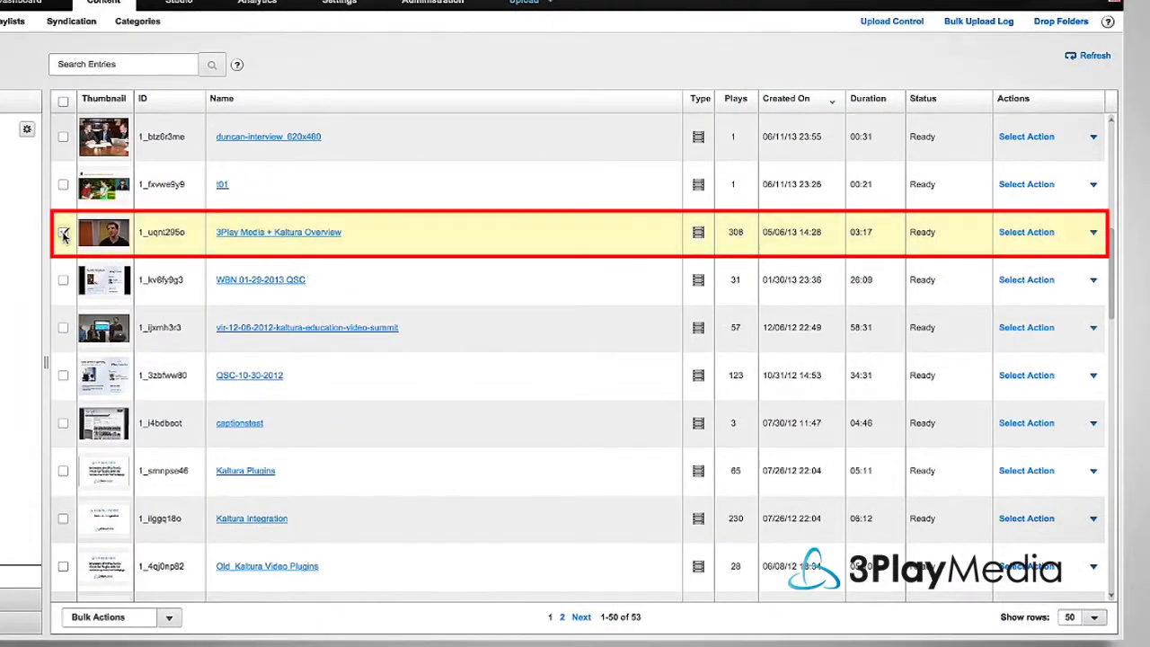
{"action": "left_click", "coordinate": [1093, 232]}
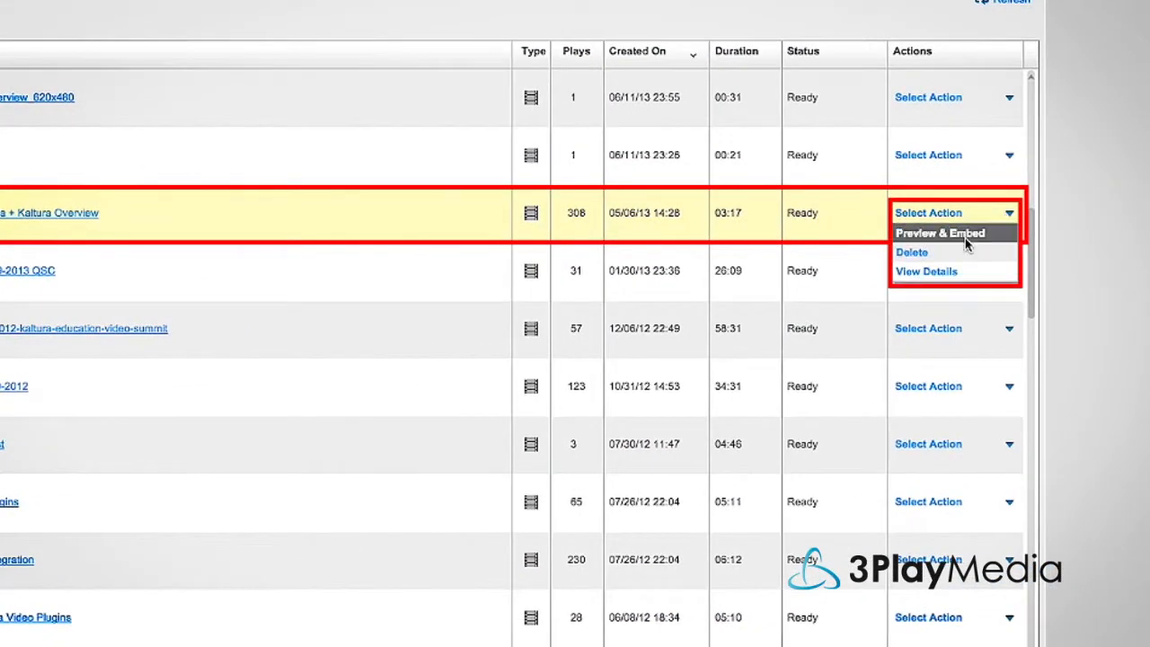
{"action": "left_click", "coordinate": [965, 236]}
{"action": "left_click", "coordinate": [205, 98]}
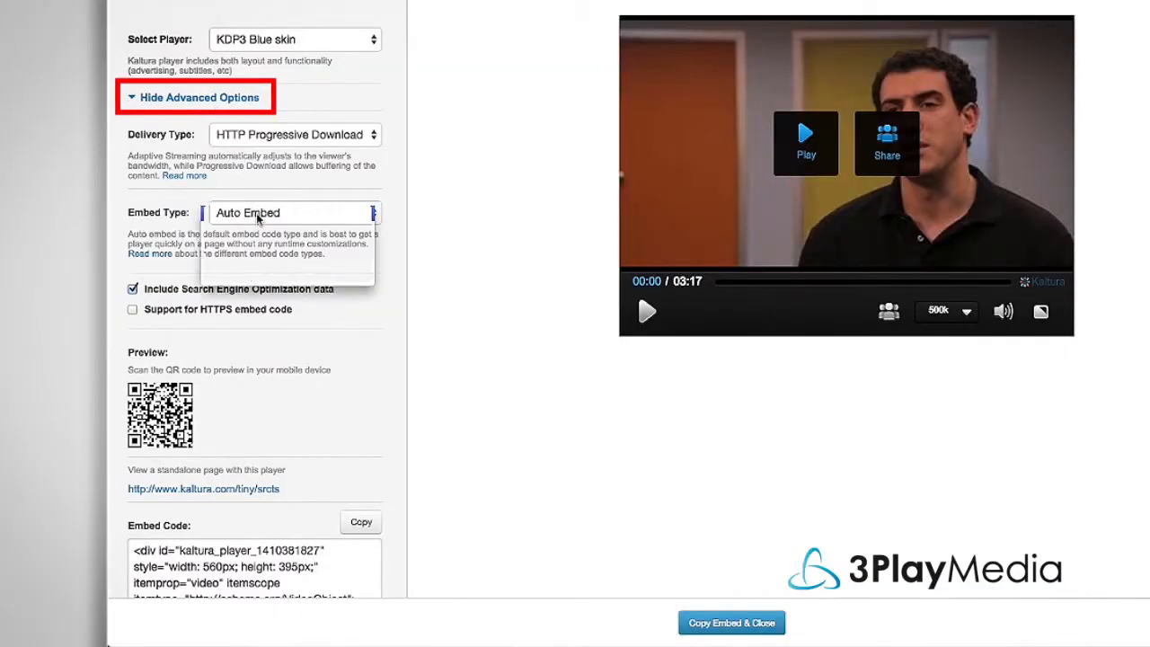
{"action": "left_click", "coordinate": [261, 212]}
{"action": "scroll", "coordinate": [296, 369], "scroll_direction": "down", "scroll_amount": 2}
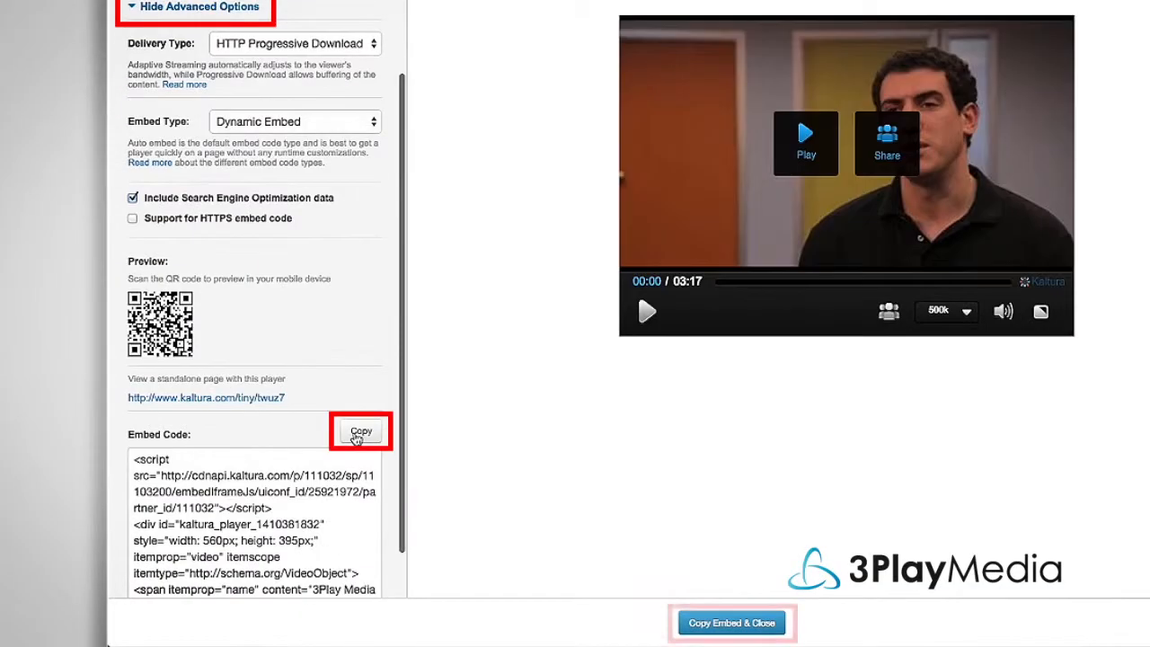
{"action": "left_click", "coordinate": [359, 433]}
Paste the Kaltura embed code into the post body and replace the empty flashvars line with the rtmp streamerType block.
{"action": "left_click", "coordinate": [732, 623]}
{"action": "right_click", "coordinate": [148, 185]}
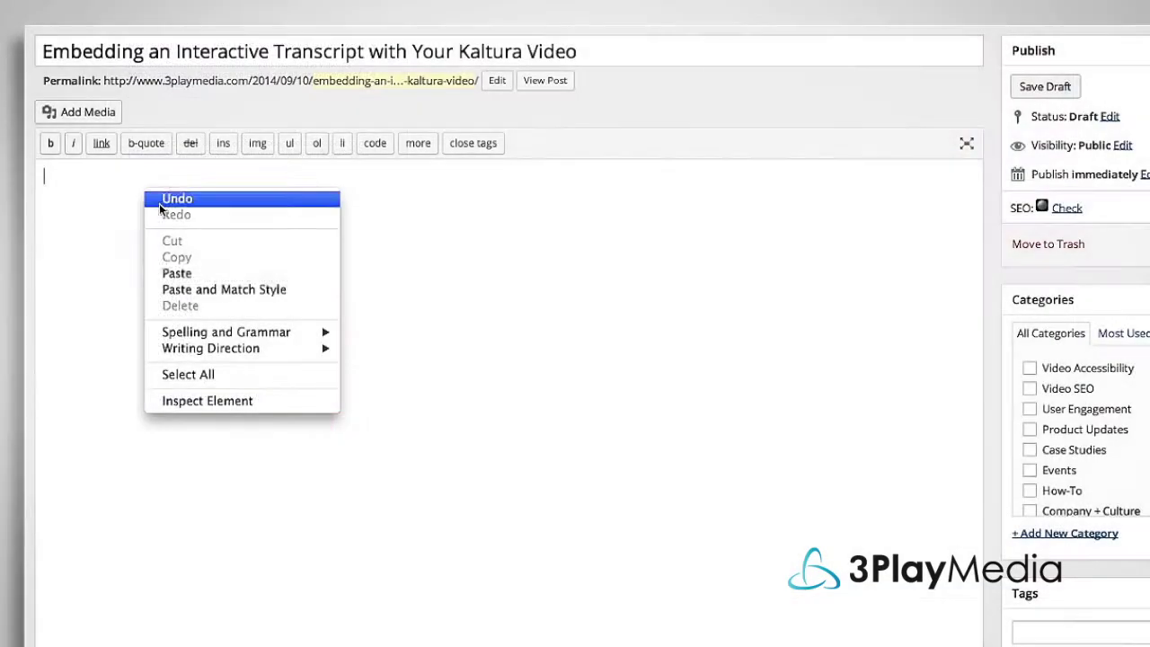
{"action": "left_click", "coordinate": [175, 274]}
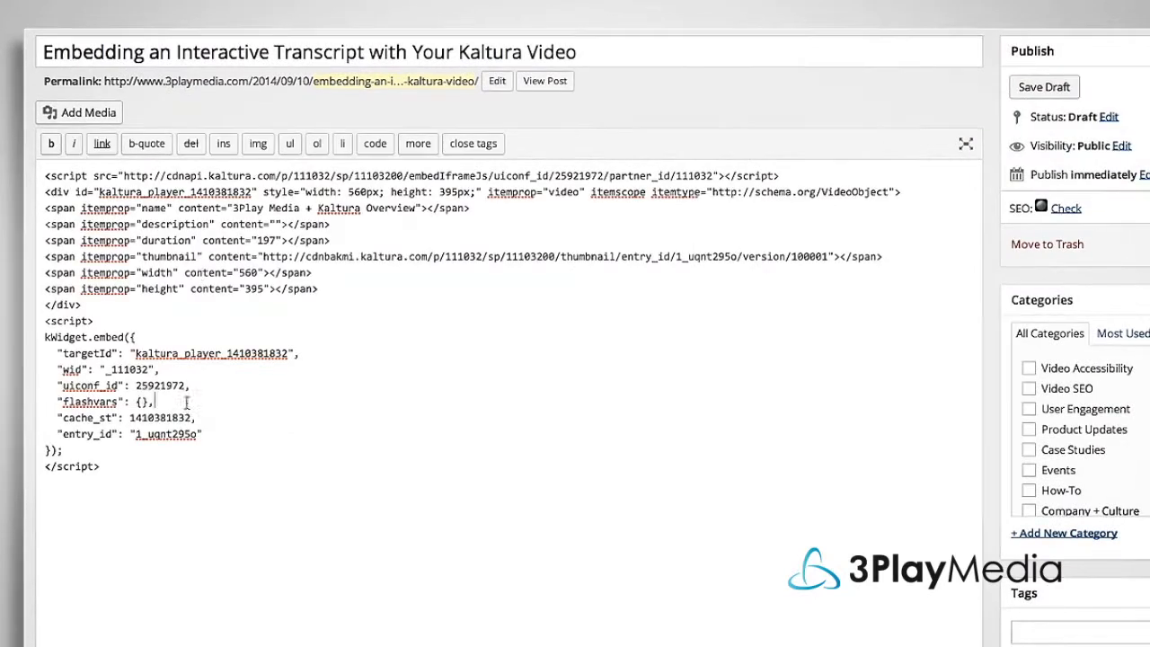
{"action": "left_click_drag", "start_coordinate": [155, 401], "coordinate": [59, 401]}
{"action": "right_click", "coordinate": [88, 404]}
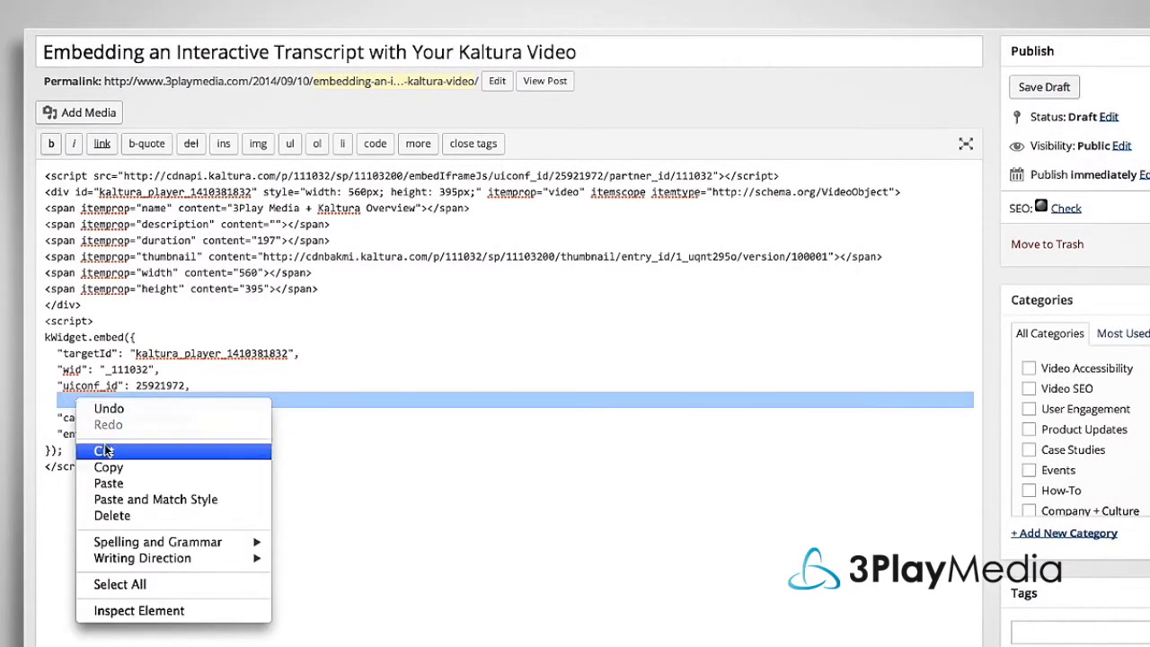
{"action": "left_click", "coordinate": [117, 485]}
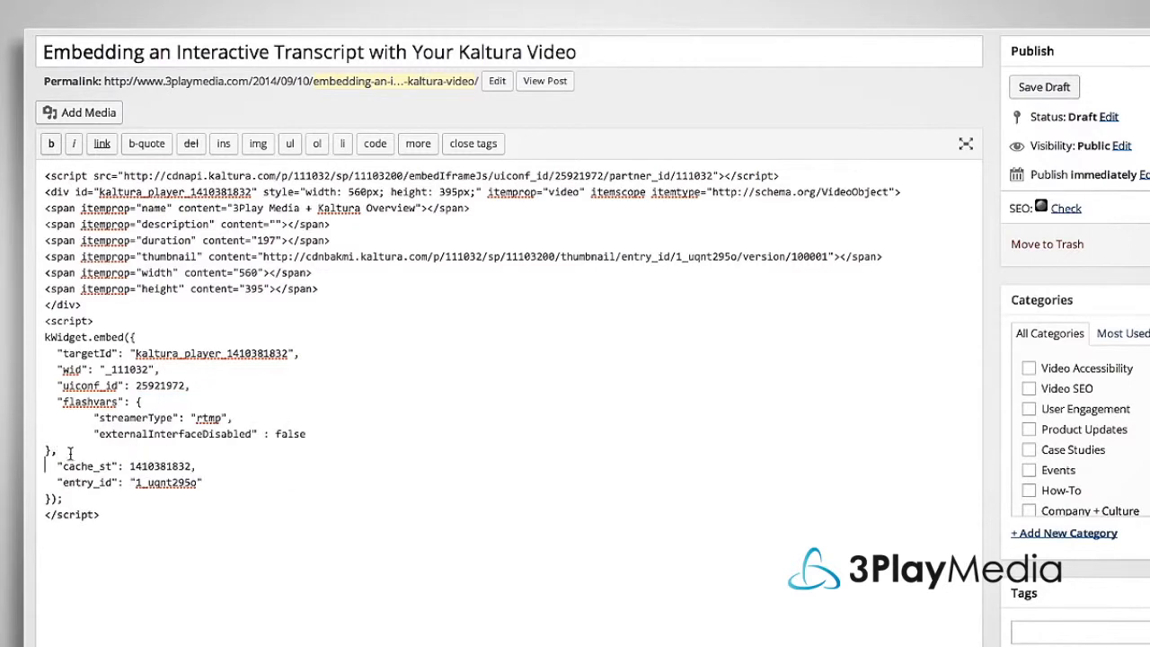
{"action": "left_click_drag", "start_coordinate": [67, 449], "coordinate": [59, 402]}
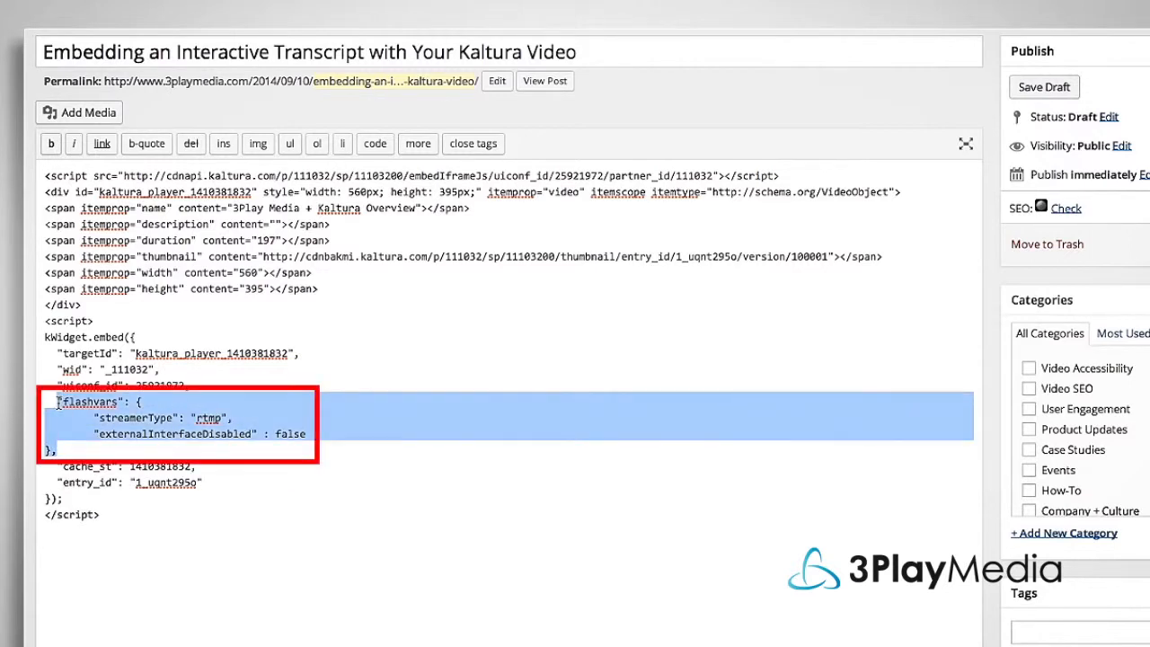
{"action": "left_click", "coordinate": [306, 434]}
{"action": "left_click_drag", "start_coordinate": [99, 192], "coordinate": [253, 192]}
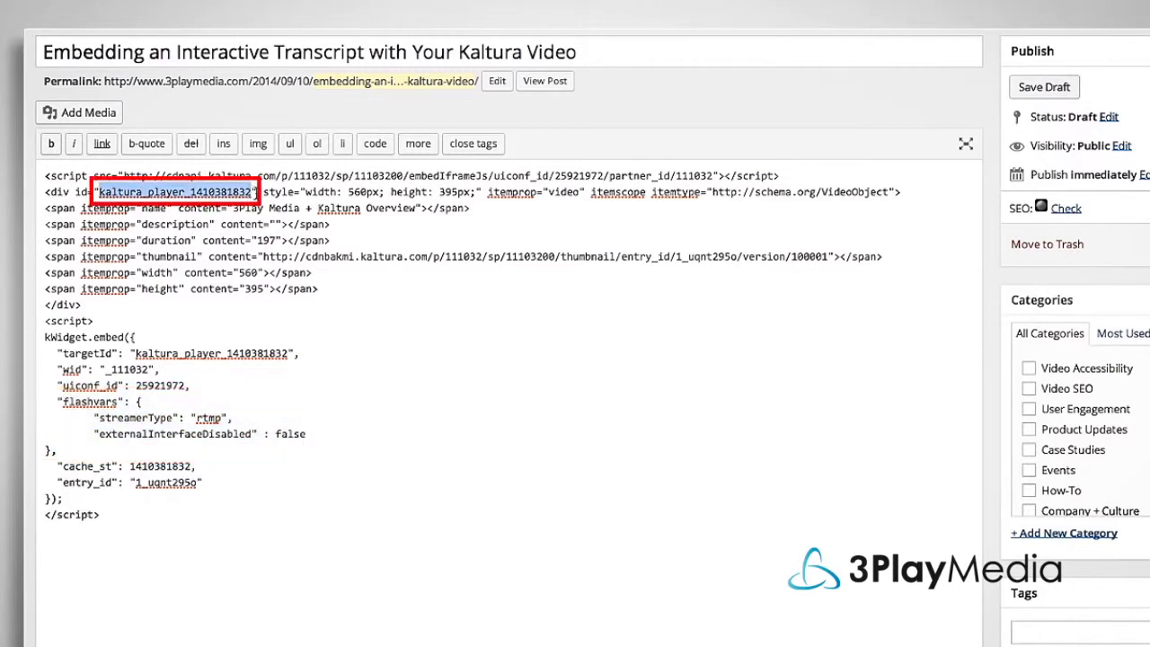
{"action": "right_click", "coordinate": [198, 194]}
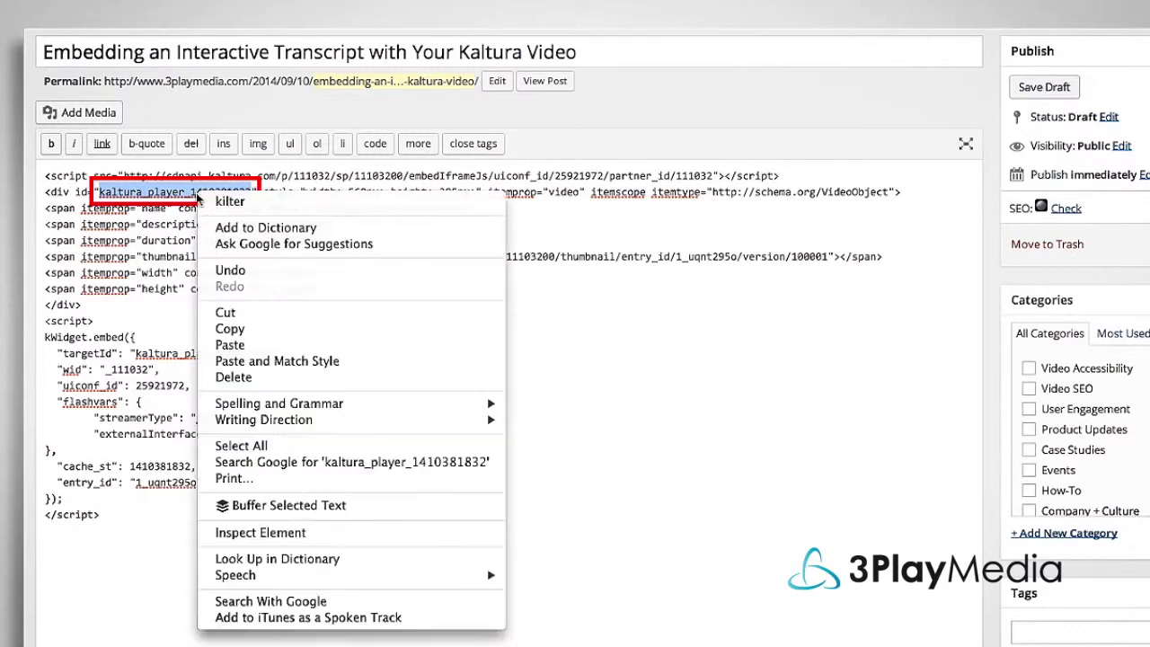
{"action": "left_click", "coordinate": [229, 330]}
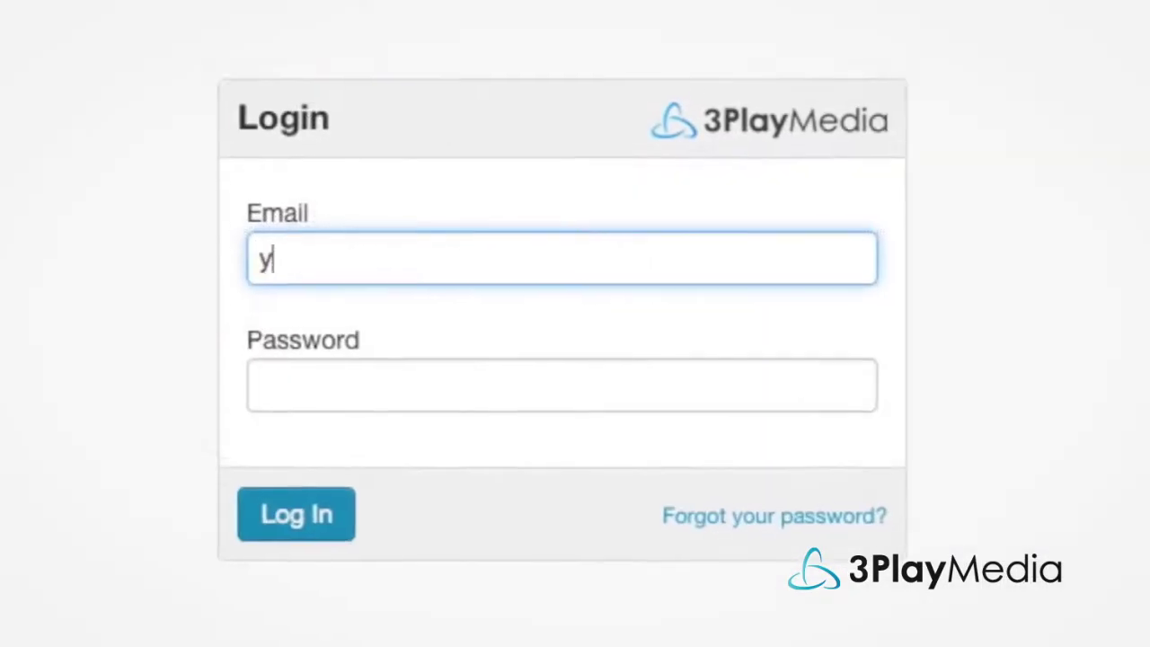
{"action": "type", "text": "yourname@gma"}
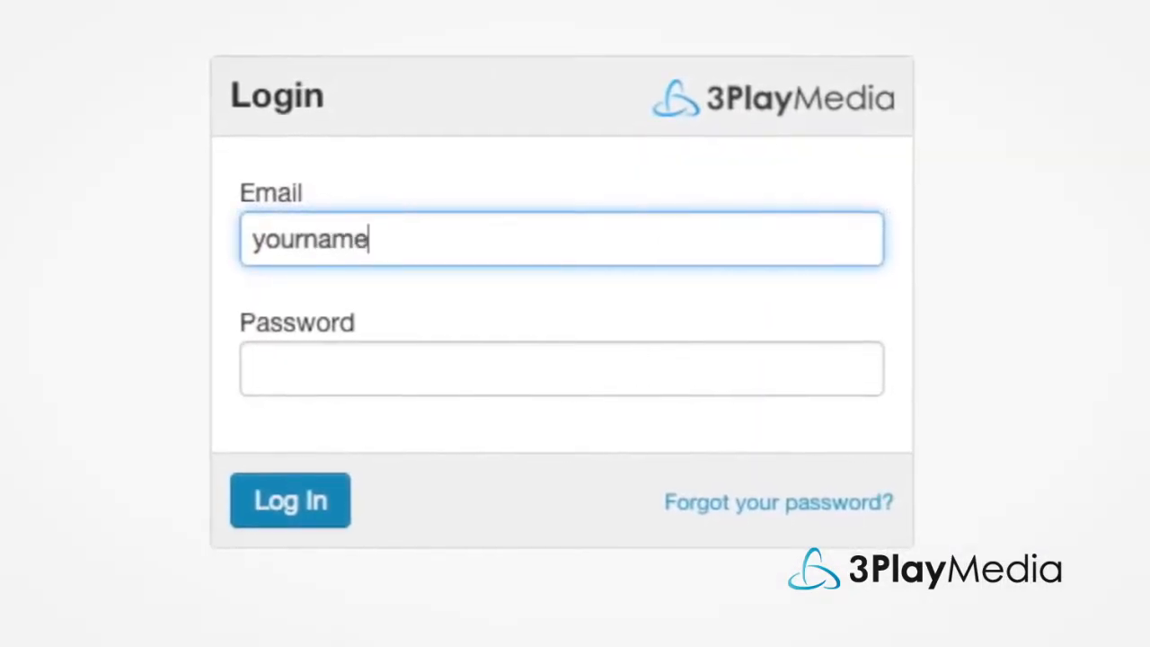
{"action": "type", "text": "il.com"}
{"action": "key", "text": "Tab"}
{"action": "type", "text": "password"}
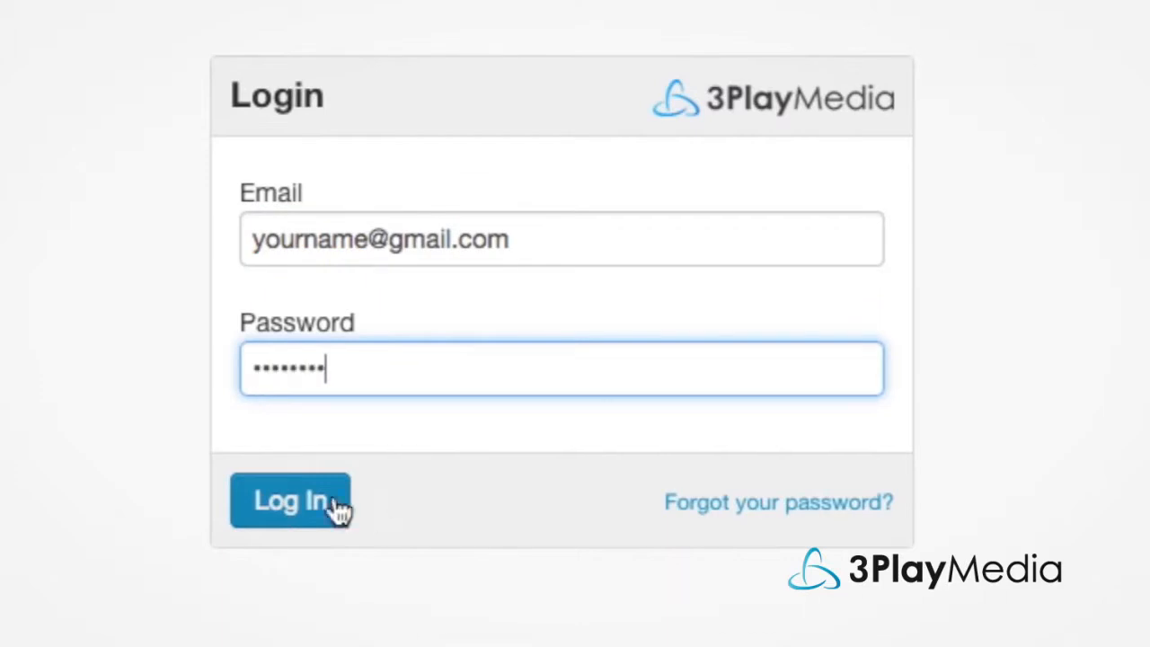
{"action": "left_click", "coordinate": [291, 500]}
{"action": "left_click", "coordinate": [297, 397]}
{"action": "type", "text": "Kaltura"}
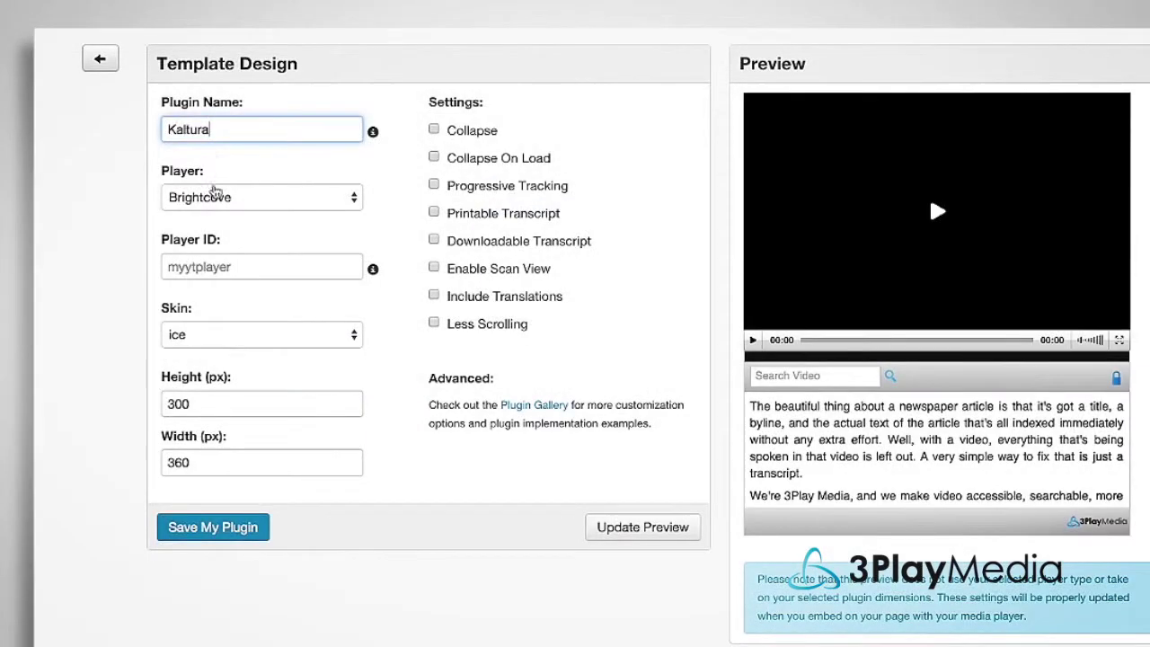
{"action": "left_click", "coordinate": [261, 197]}
{"action": "left_click", "coordinate": [207, 211]}
{"action": "left_click", "coordinate": [261, 267]}
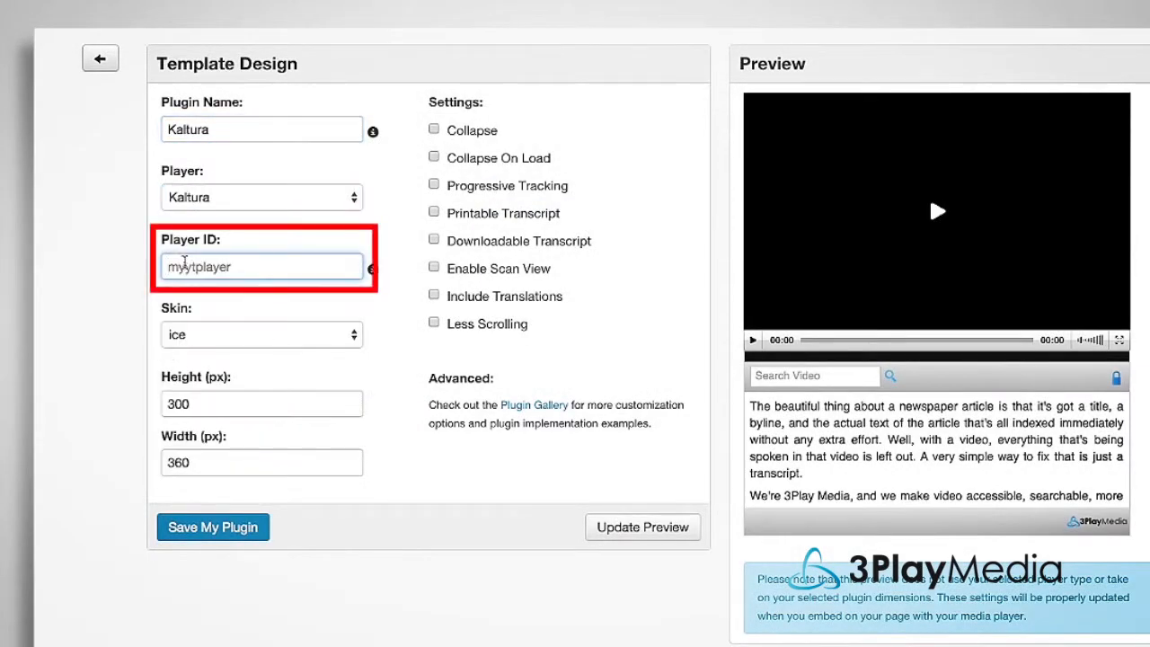
{"action": "right_click", "coordinate": [180, 267]}
{"action": "left_click", "coordinate": [217, 342]}
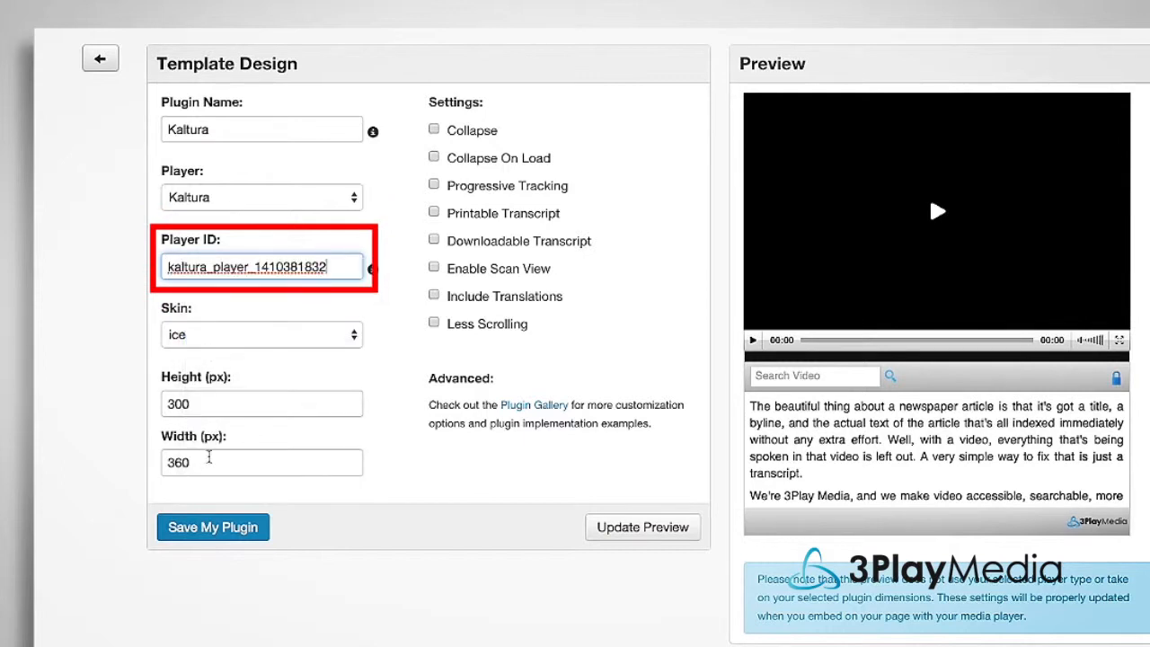
Set width 560, enable printable and downloadable transcripts, and save the plugin template.
{"action": "double_click", "coordinate": [208, 462]}
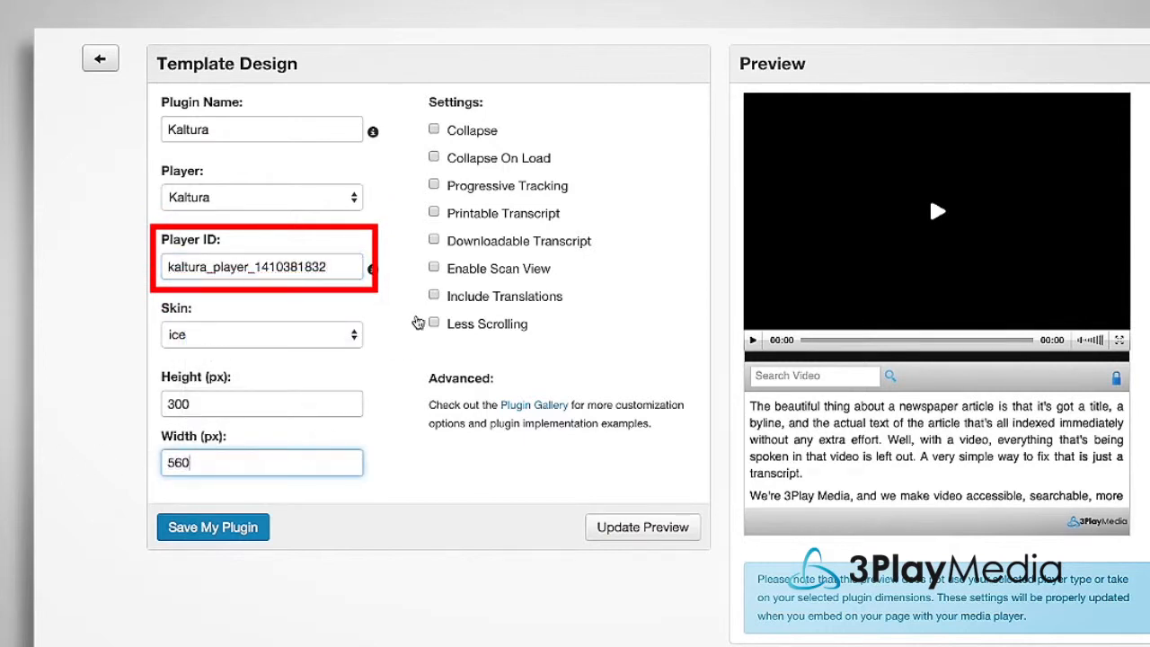
{"action": "left_click", "coordinate": [434, 240]}
{"action": "left_click", "coordinate": [434, 213]}
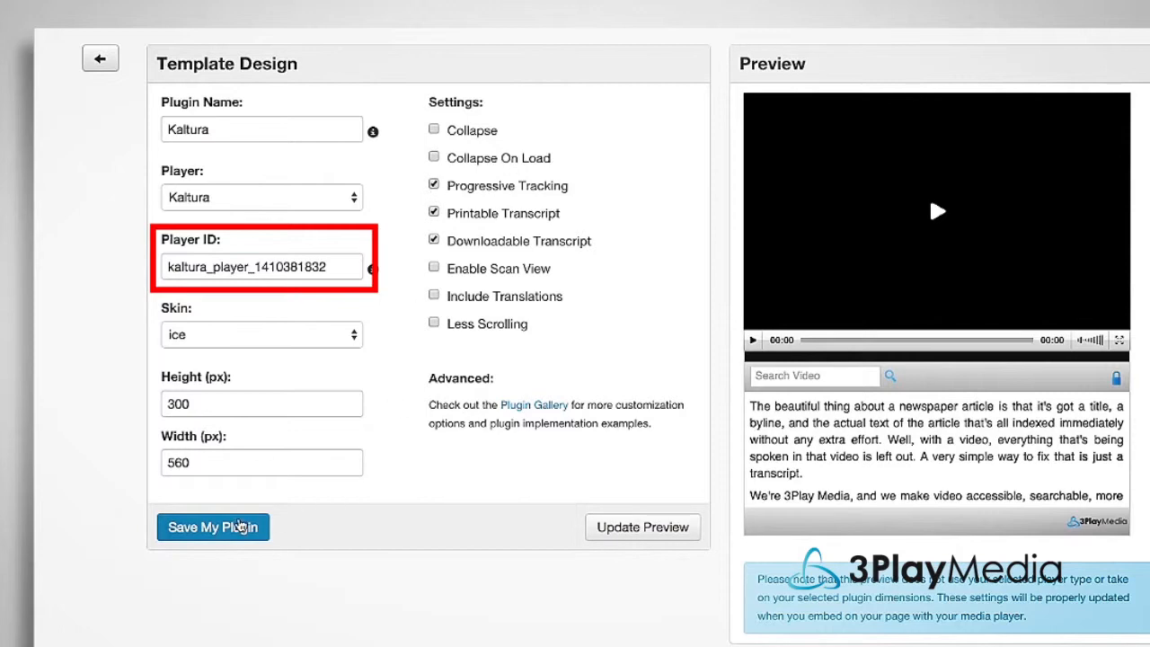
{"action": "left_click", "coordinate": [213, 526]}
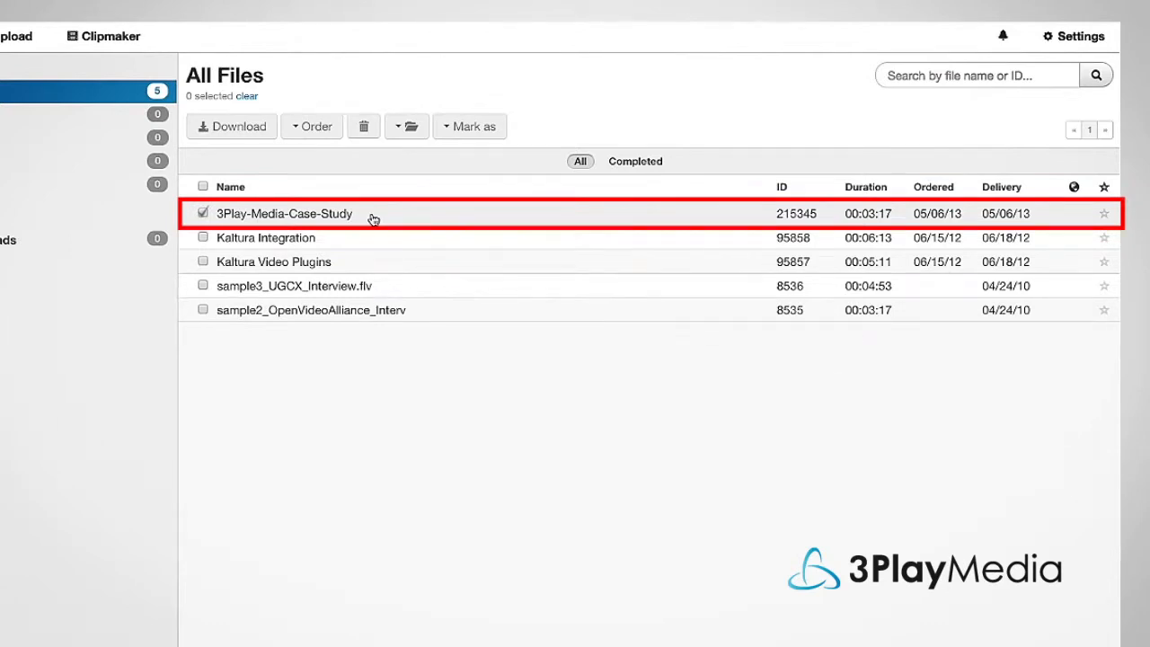
Copy the Kaltura plugin script from Publish Plugin for the 3Play-Media-Case-Study file.
{"action": "left_click", "coordinate": [374, 219]}
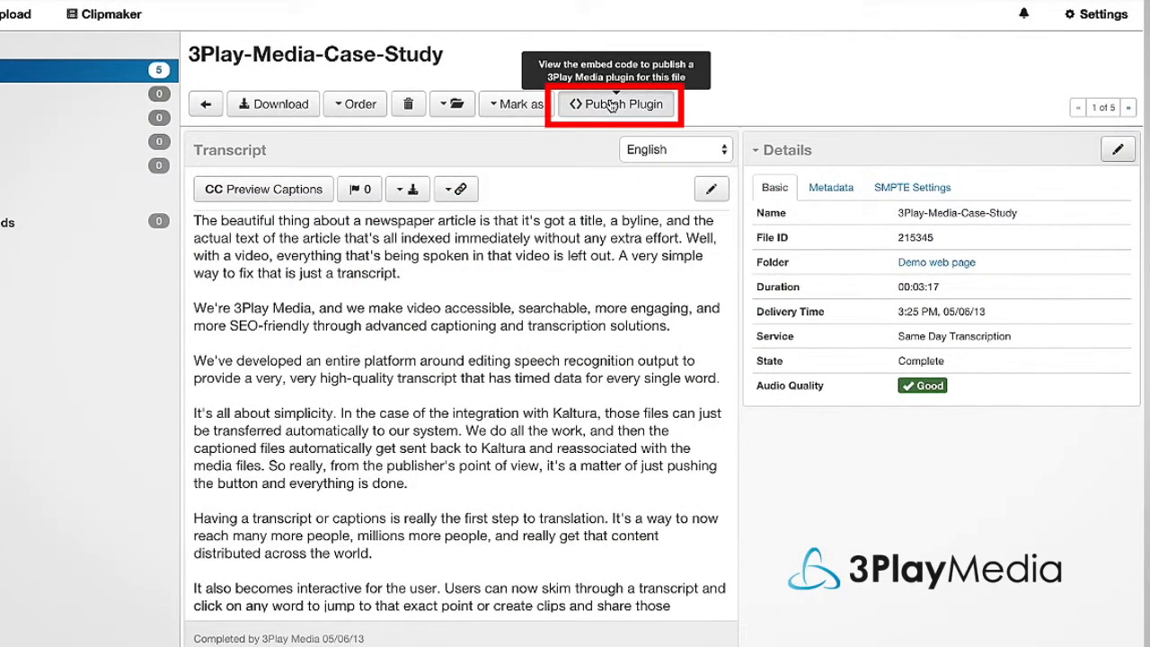
{"action": "left_click", "coordinate": [612, 105]}
{"action": "left_click", "coordinate": [429, 102]}
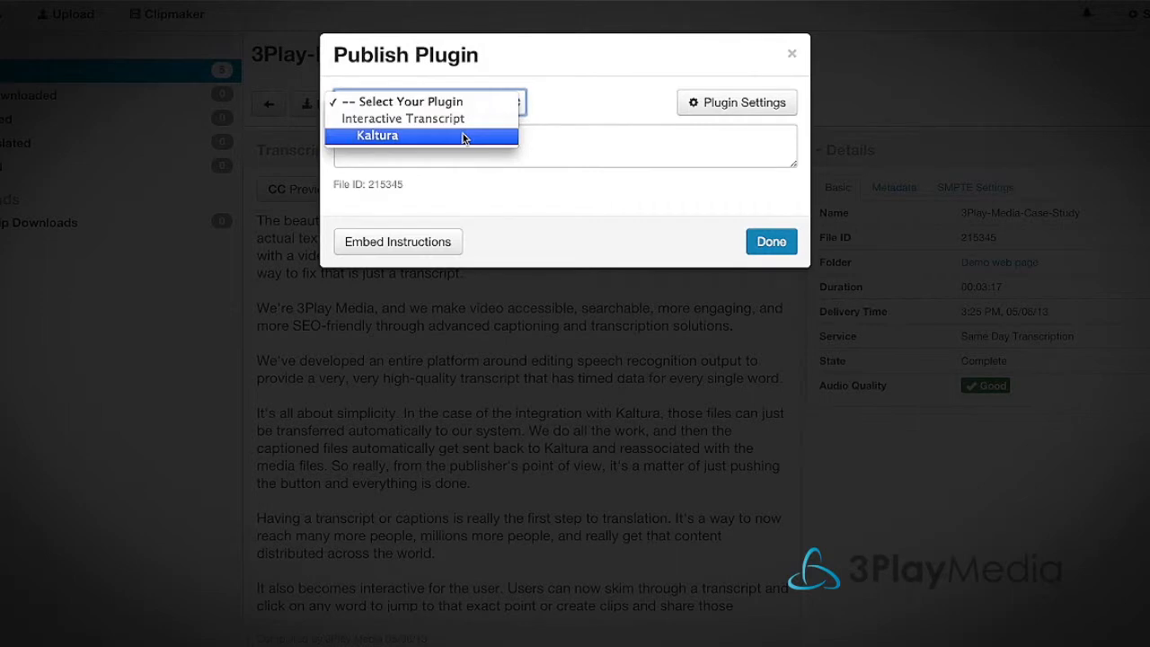
{"action": "left_click", "coordinate": [465, 137]}
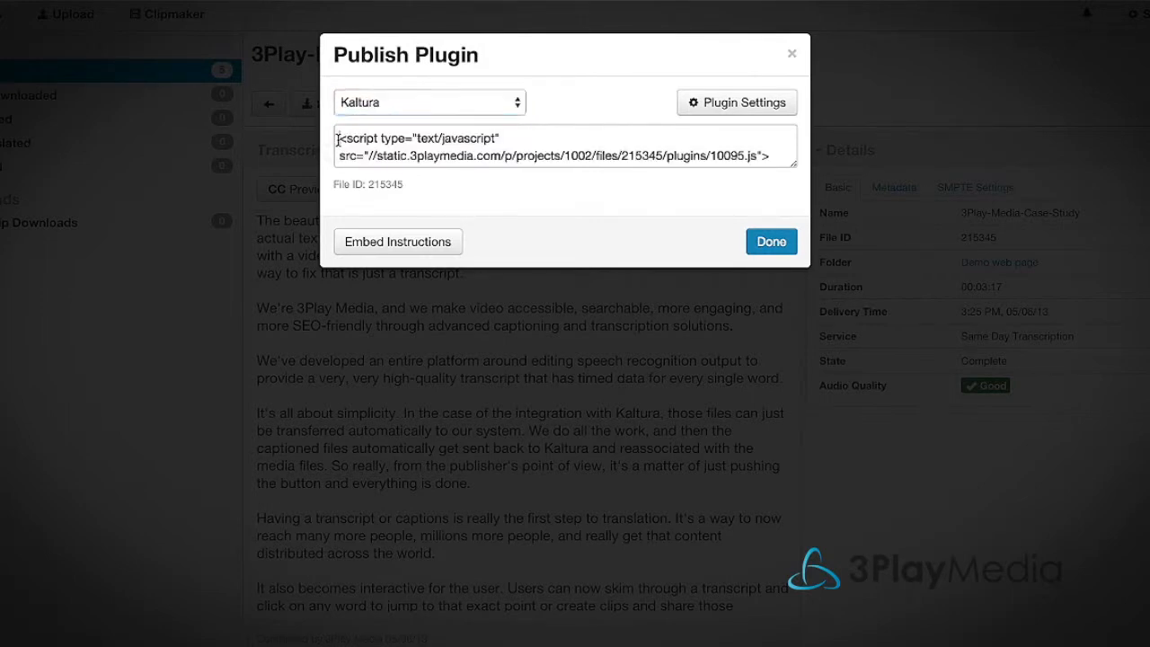
{"action": "left_click_drag", "start_coordinate": [341, 140], "coordinate": [721, 146]}
{"action": "right_click", "coordinate": [721, 151]}
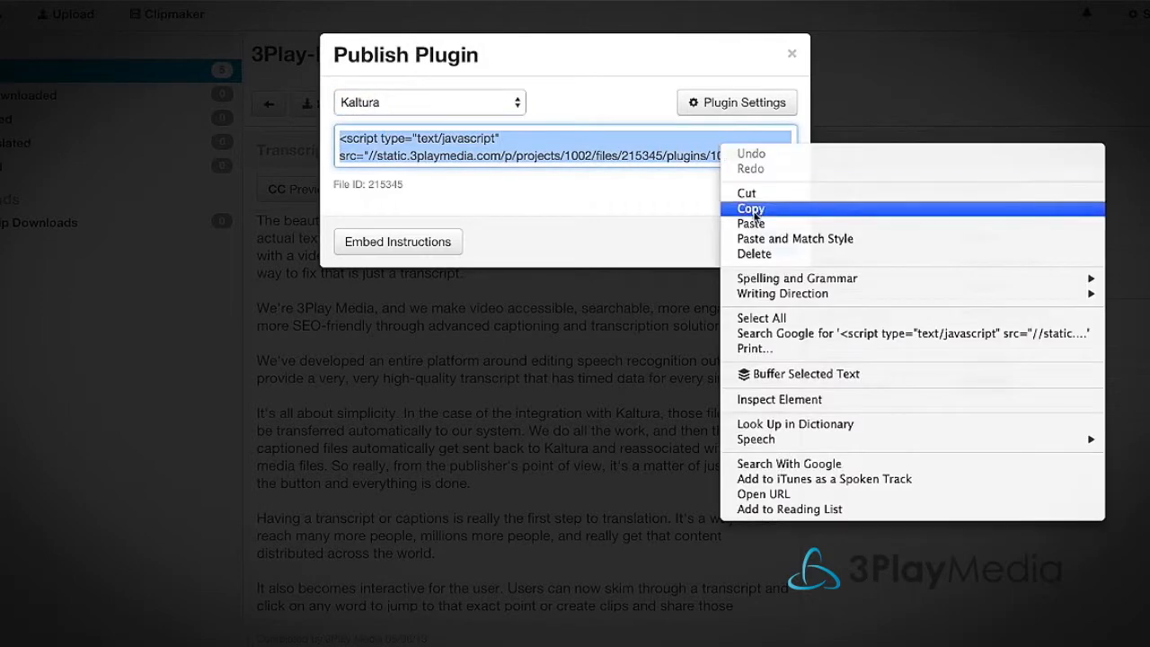
{"action": "left_click", "coordinate": [753, 208]}
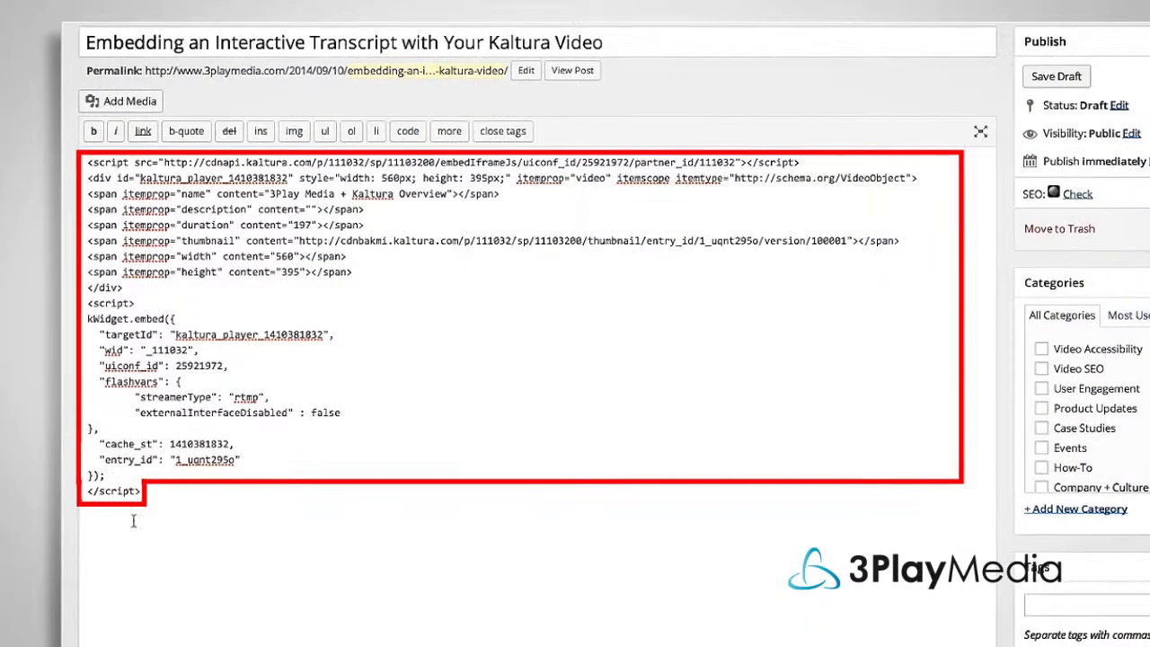
Paste the transcript script below the player code in the WordPress post and publish it.
{"action": "right_click", "coordinate": [122, 520]}
{"action": "left_click", "coordinate": [163, 602]}
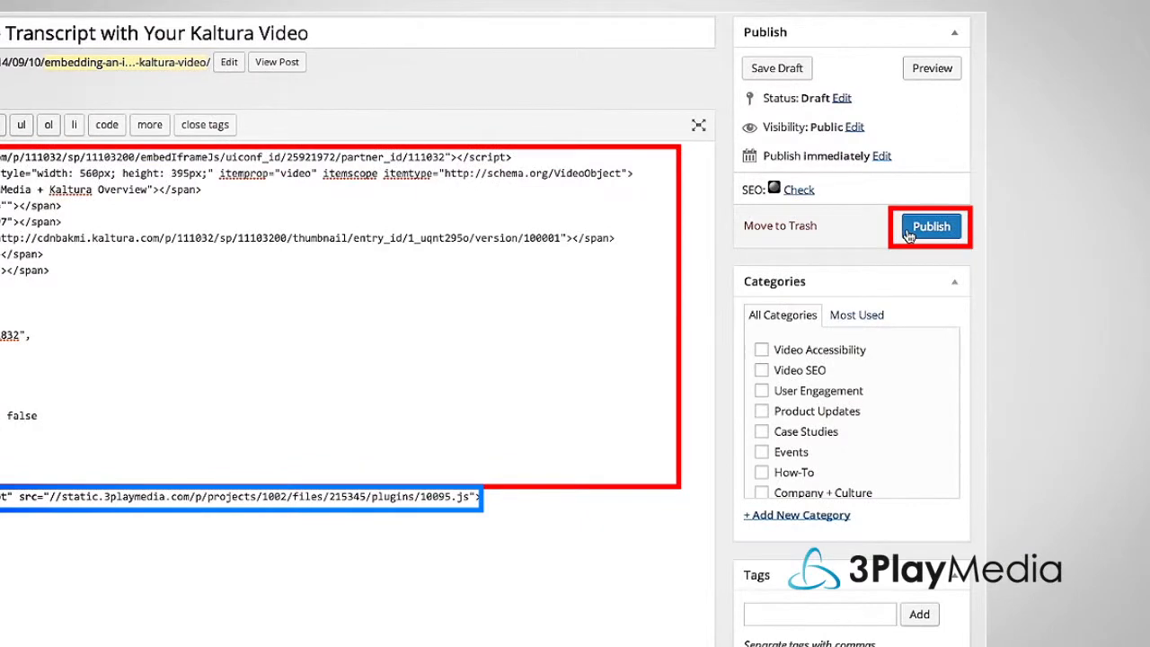
{"action": "left_click", "coordinate": [931, 227]}
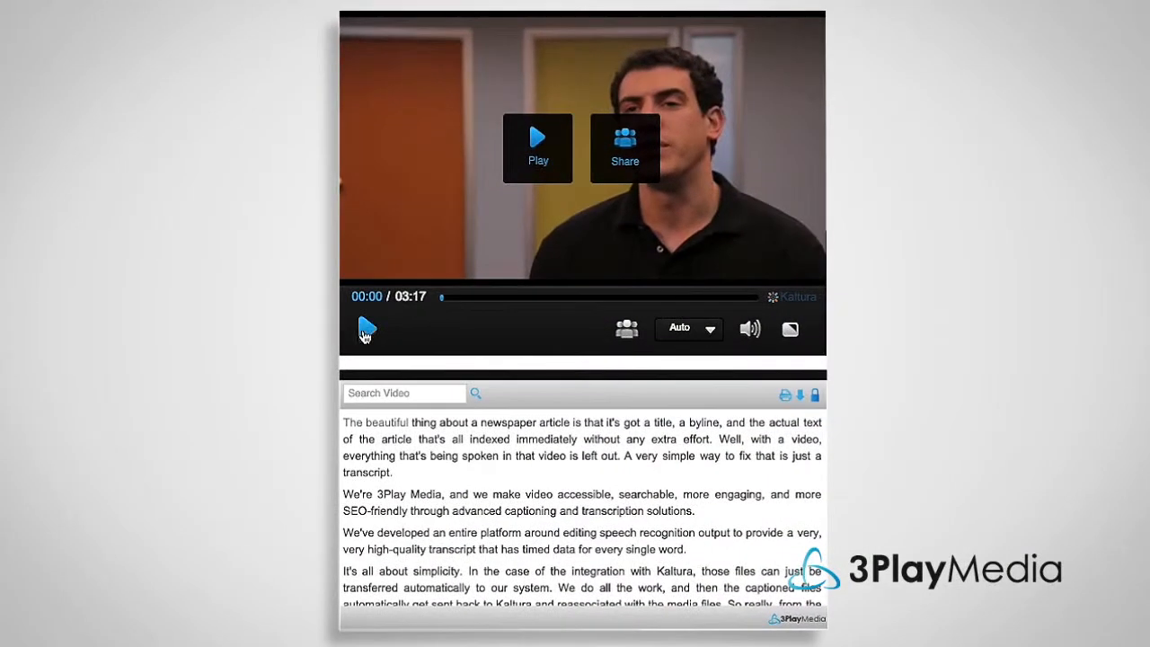
Start playback of the embedded Kaltura video above its interactive transcript.
{"action": "left_click", "coordinate": [365, 334]}
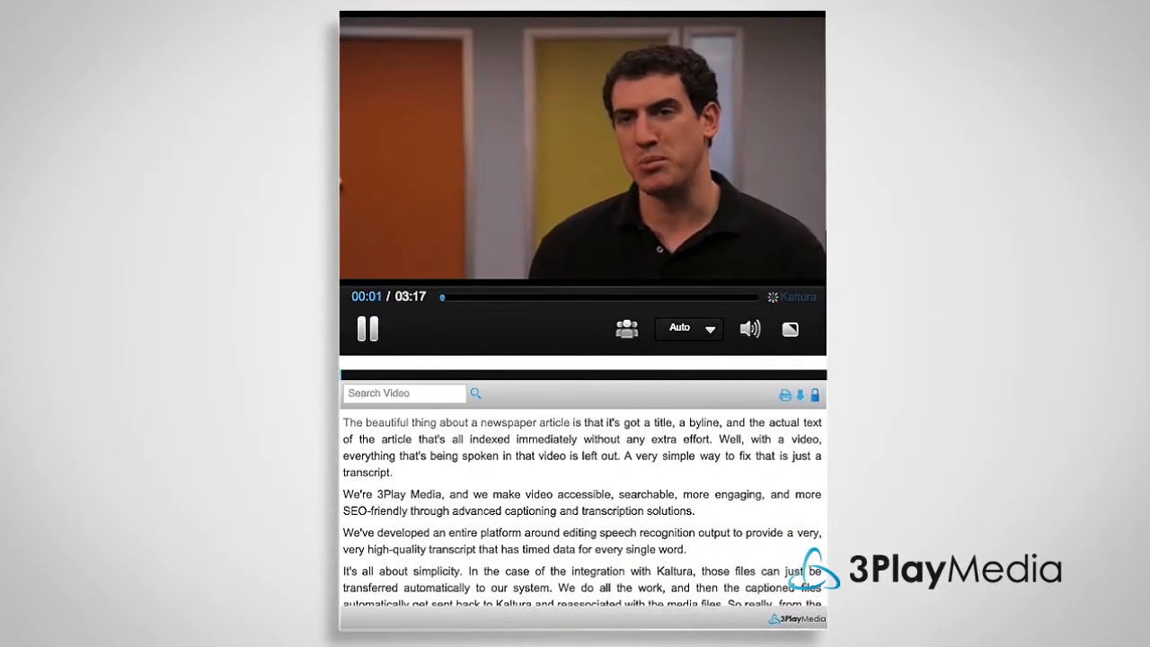